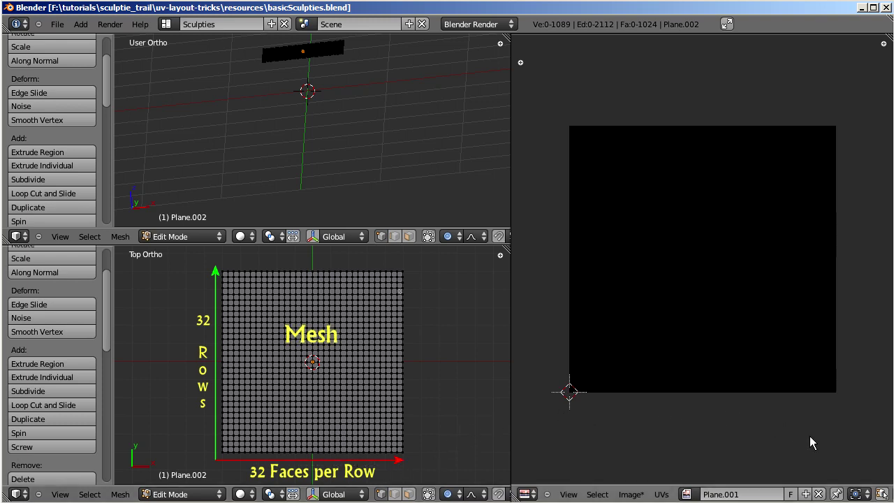
Turn on UV sync selection, box-select the plane's left and bottom edges, then select only the centre vertex
left_click(882, 494)
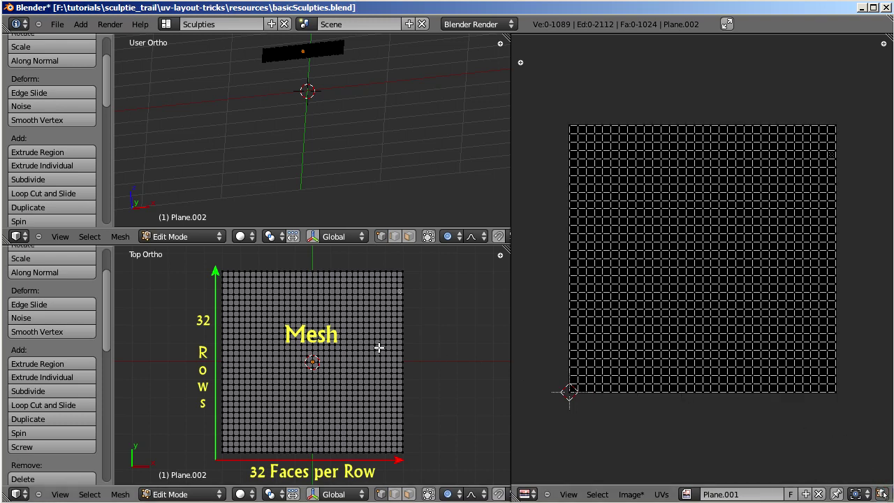
key("b")
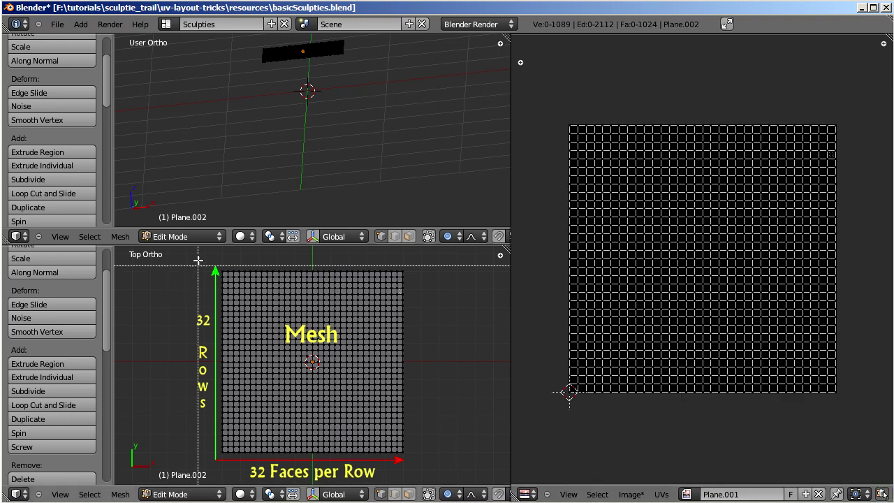
left_click_drag(198, 259, 417, 466)
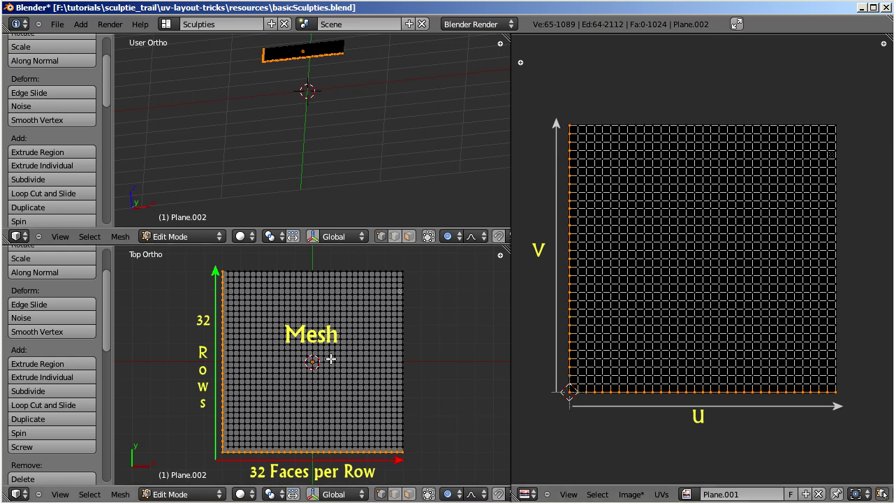
right_click(310, 361)
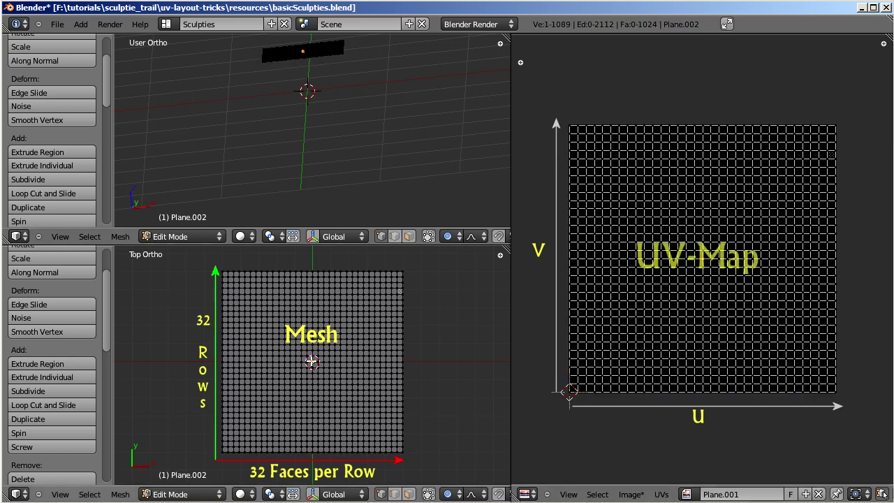
Pull the plane's centre vertex down along Z with proportional falloff
key("g")
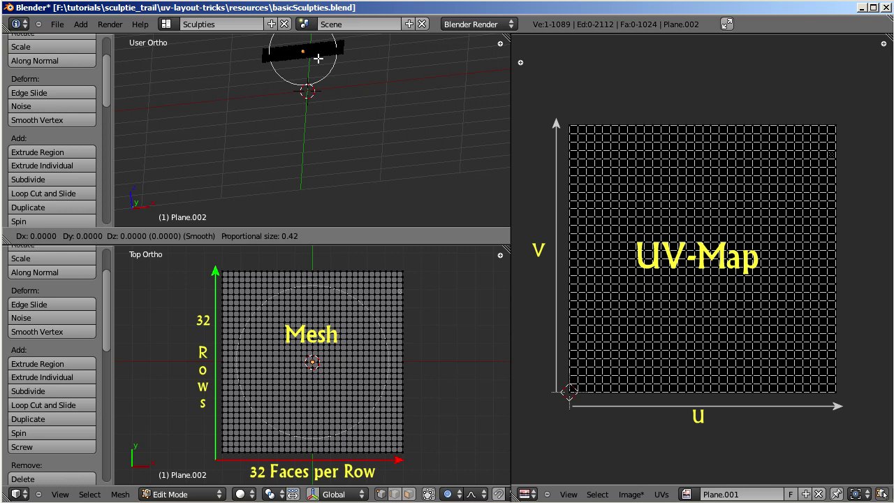
key("z")
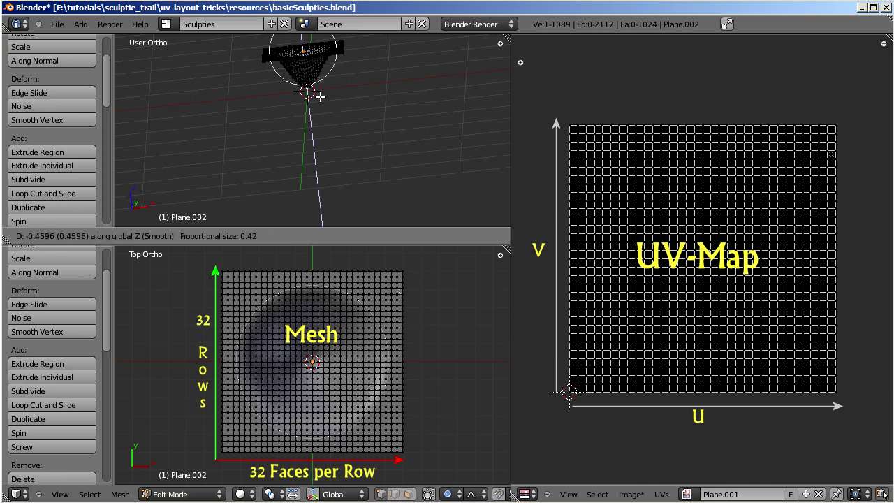
left_click(331, 143)
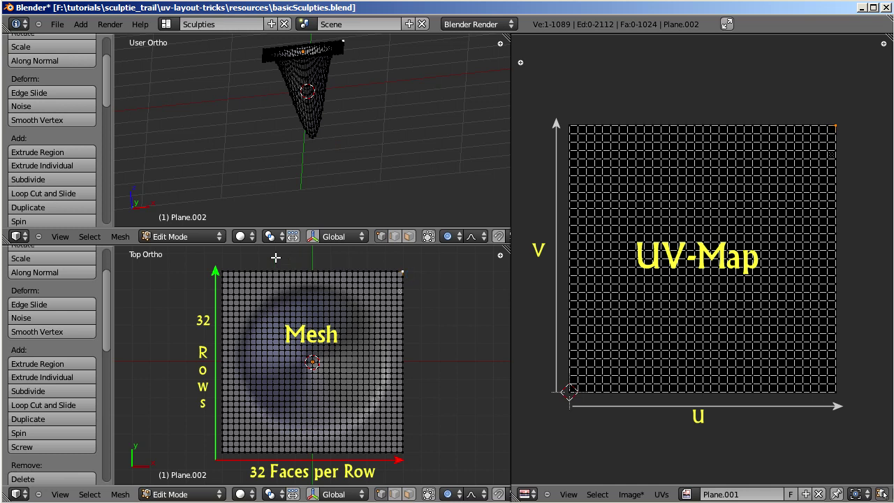
Move the top-left and bottom-right corner vertices along Z, then return to Top view
right_click(222, 271, "shift")
right_click(408, 457, "shift")
key("g")
key("z")
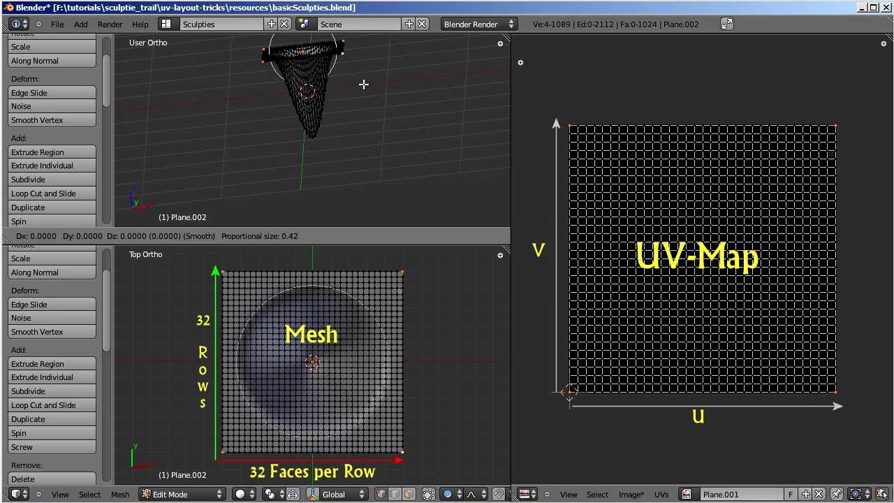
left_click(369, 151)
middle_click_drag(345, 301, 170, 402)
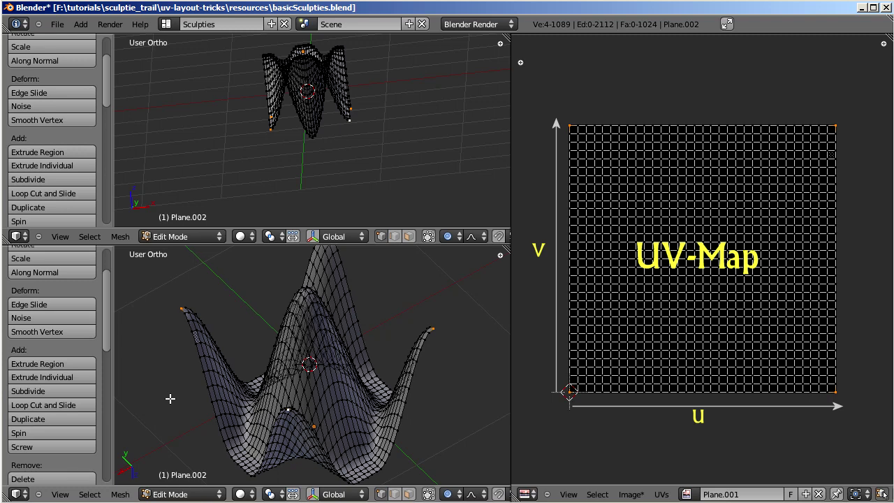
key("KP_7")
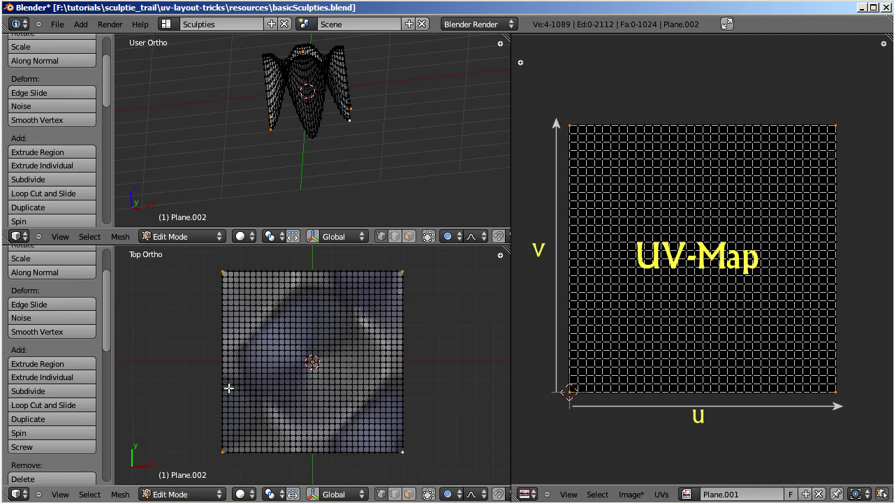
Switch to Plane.001's layer and edit it with its whole mesh selected
key("Tab")
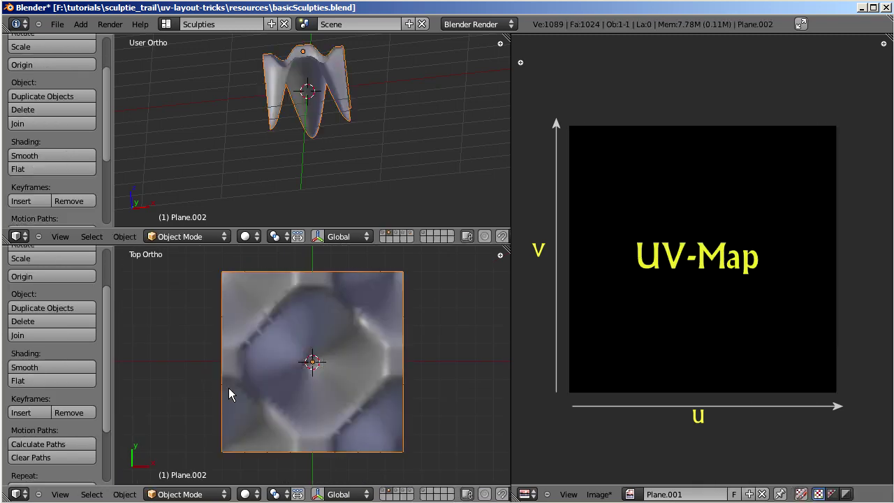
left_click(383, 493)
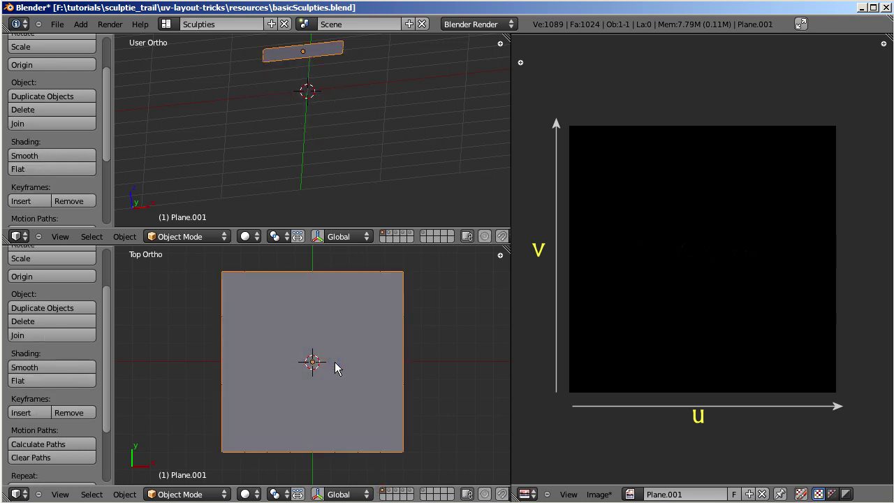
key("Tab")
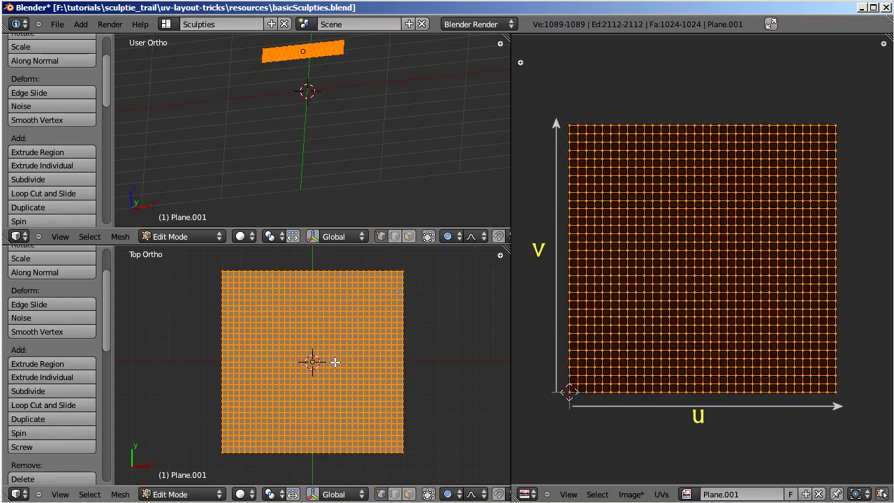
Turn proportional editing off and start warping Plane.001 from Front view
left_click(449, 494)
left_click(447, 481)
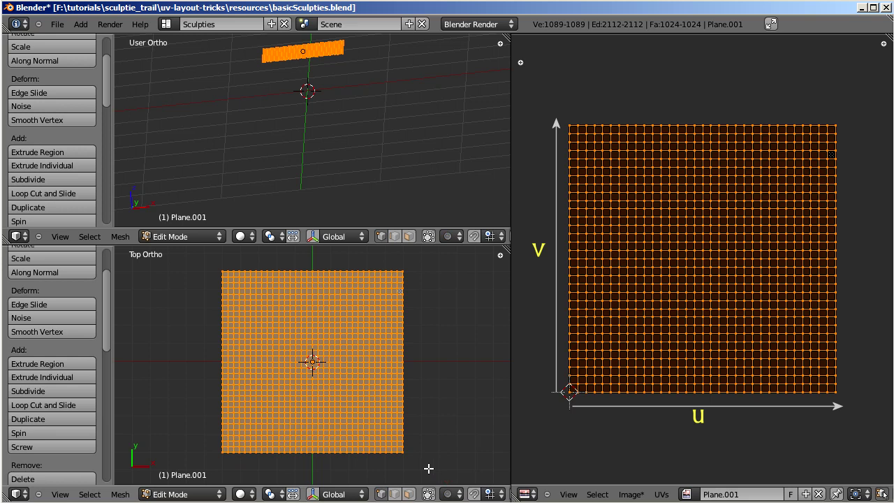
key("KP_1")
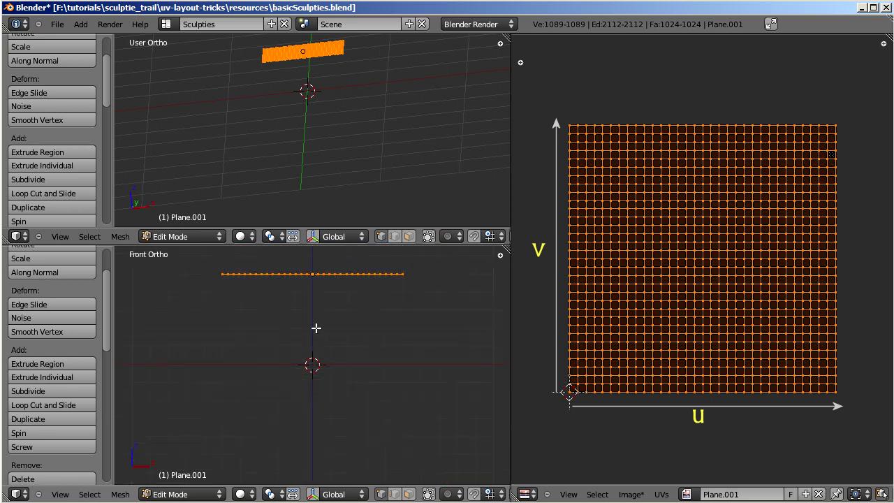
key("shift+w")
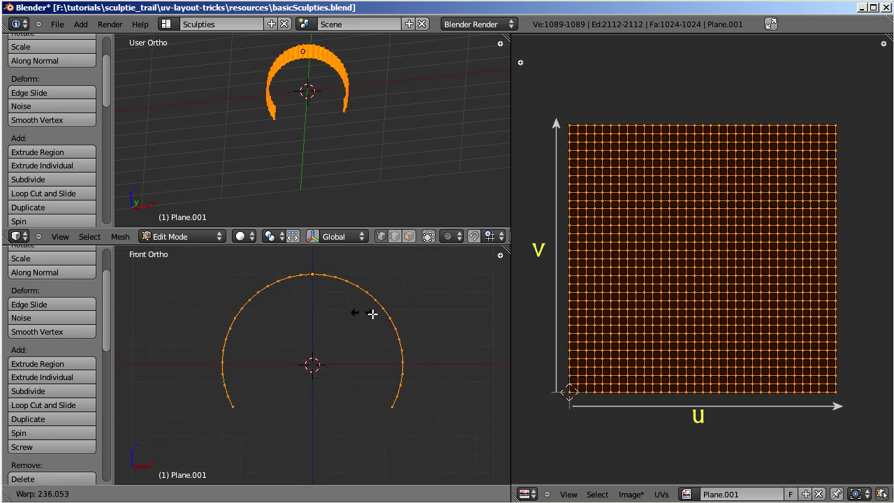
Confirm the 360° ring warp, then select the bottom seam vertices and zoom in on them
left_click(472, 319)
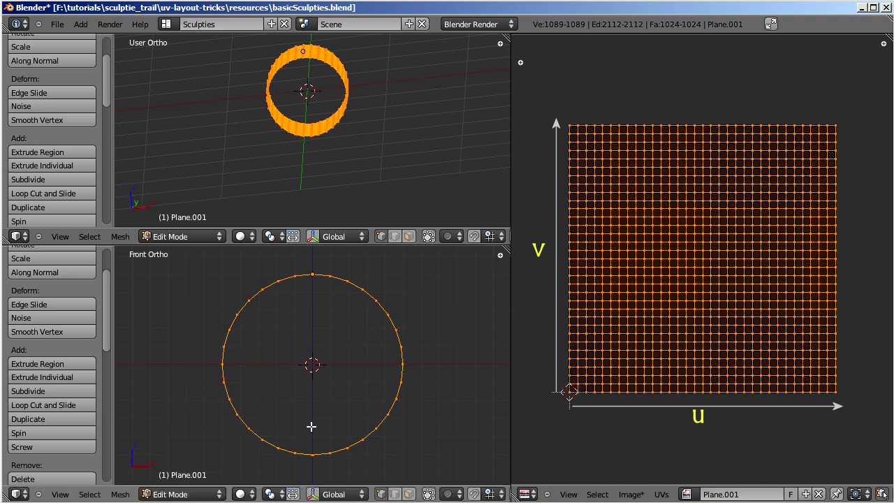
key("a")
key("b")
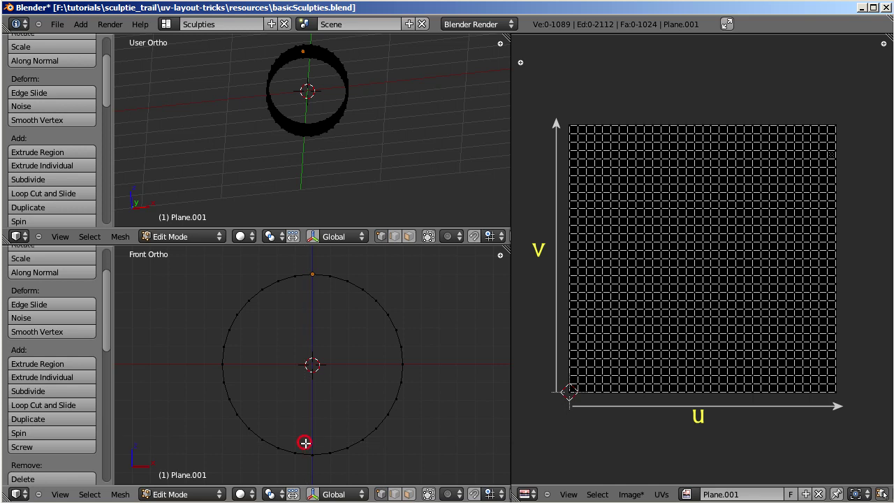
left_click_drag(305, 442, 319, 467)
key("KP_Decimal")
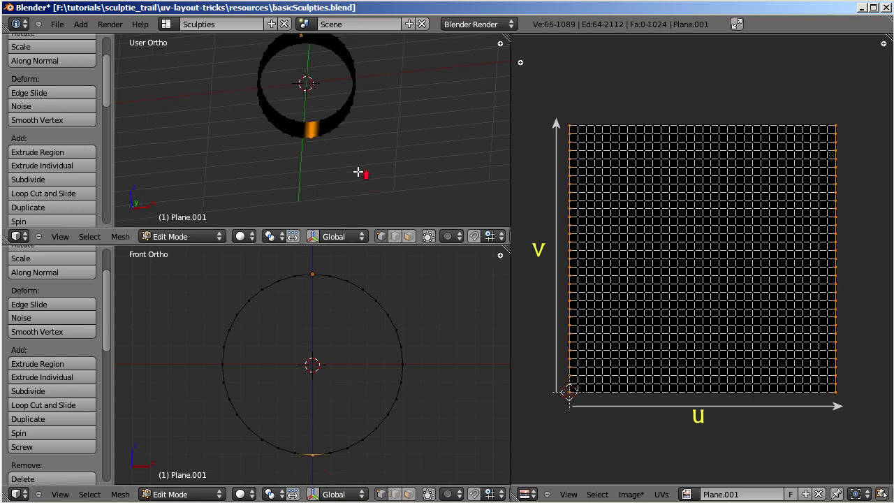
scroll(357, 171, "up", 2)
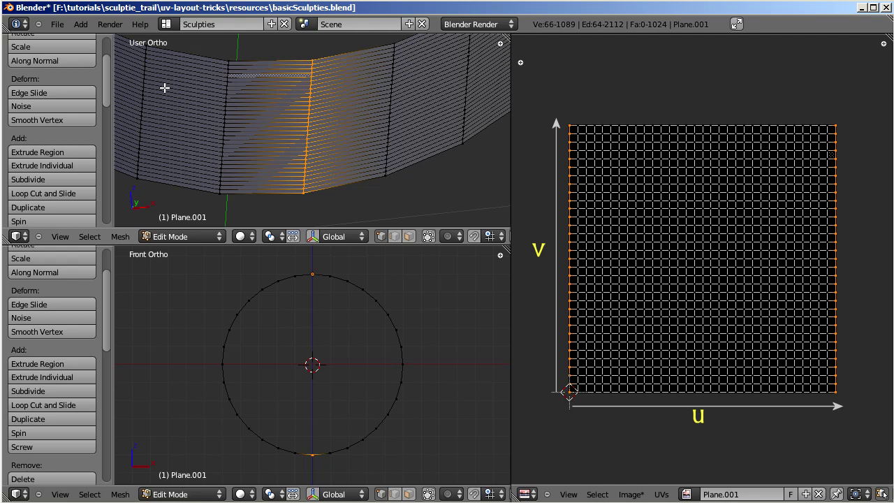
Merge the seam's duplicate vertices and select the left UV column's edge loop on the cylinder
key("w")
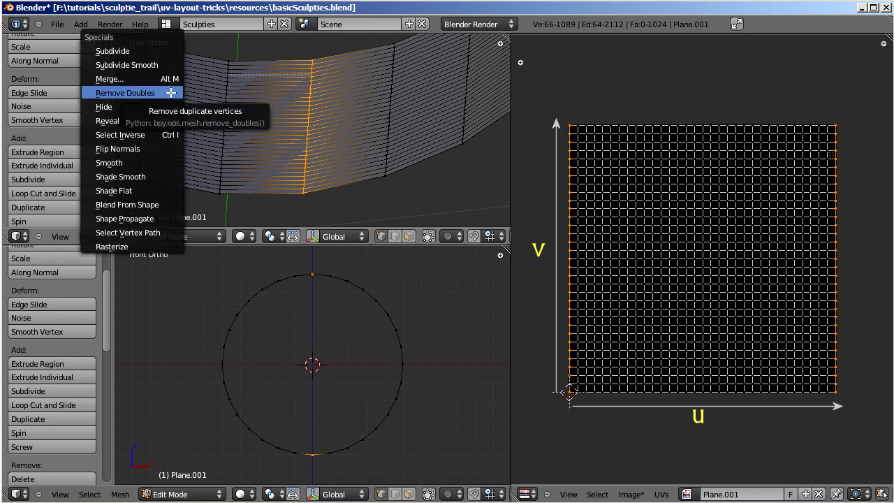
left_click(171, 93)
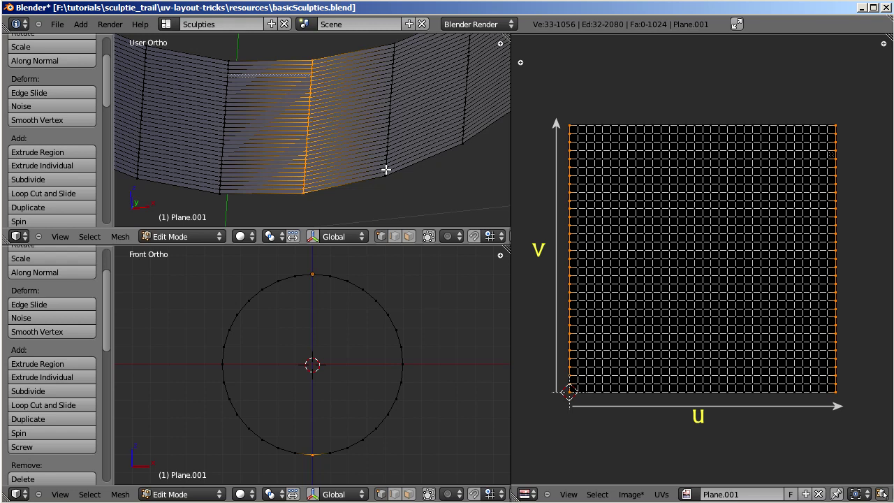
left_click(570, 151)
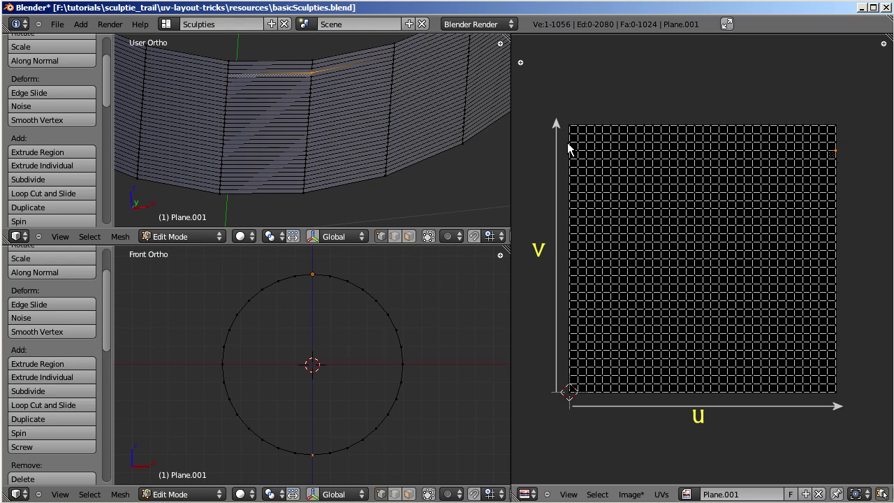
right_click(570, 185)
right_click(569, 207, "alt")
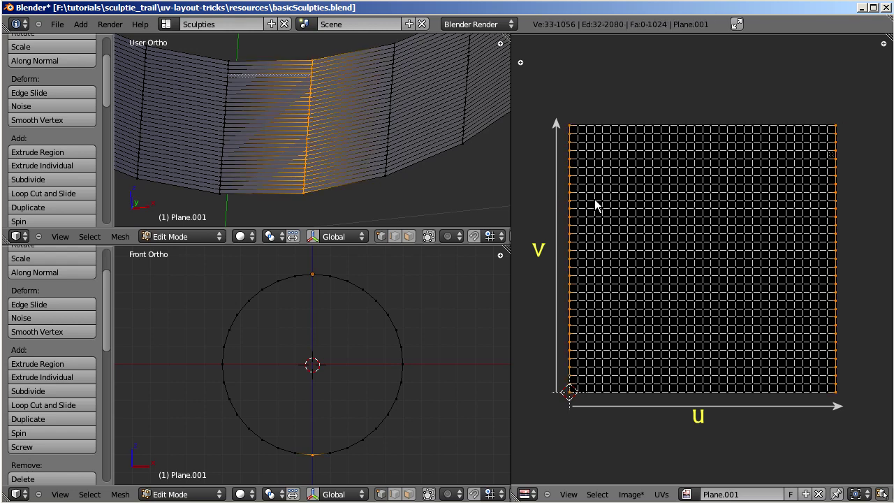
mouse_move(277, 378)
middle_mouse_down()
mouse_move(309, 295)
mouse_move(334, 266)
mouse_move(471, 221)
mouse_move(543, 267)
mouse_move(579, 342)
middle_mouse_up()
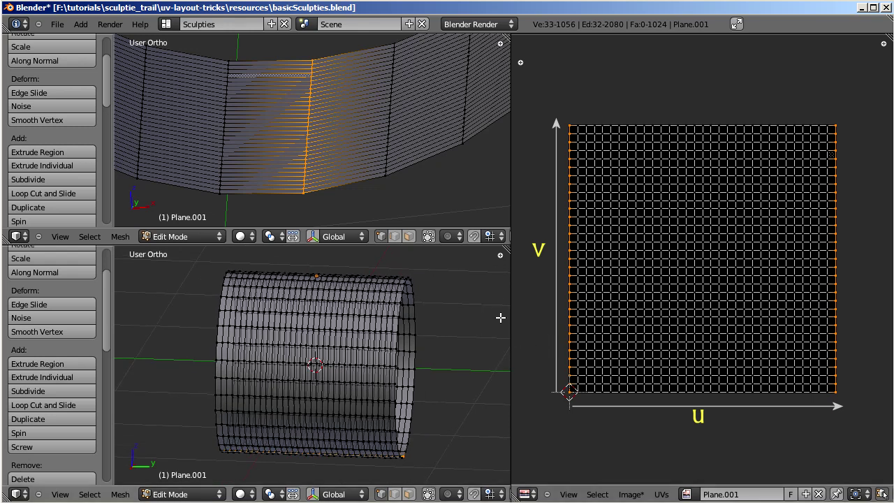
In Right view, select the whole cylinder and place the 3D cursor just below it
key("KP_3")
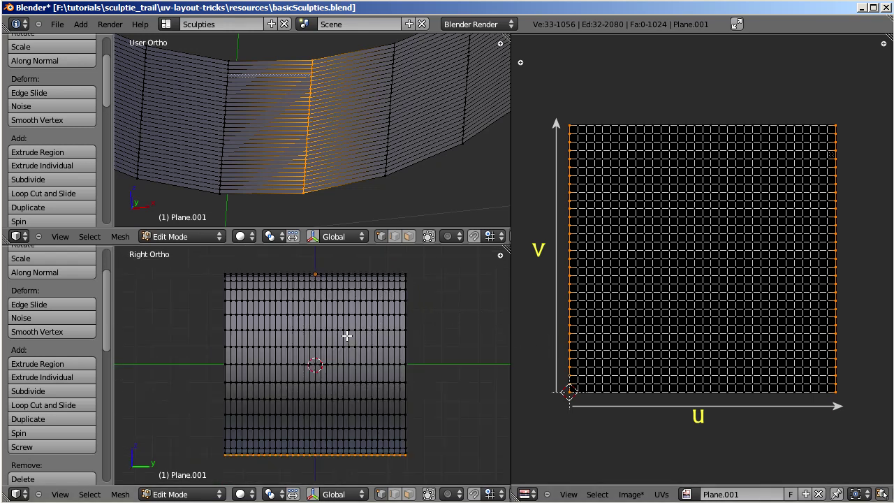
key("a")
key("a")
scroll(328, 349, "down", 6)
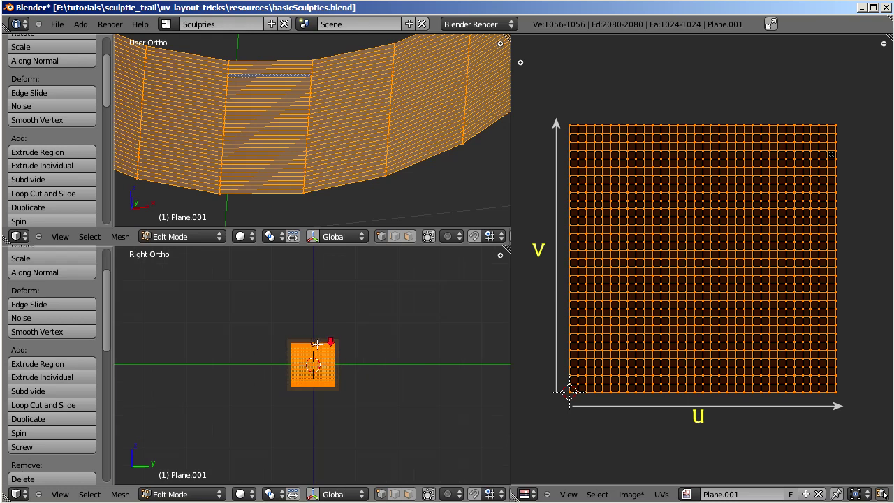
middle_click_drag(314, 365, 308, 275, "shift")
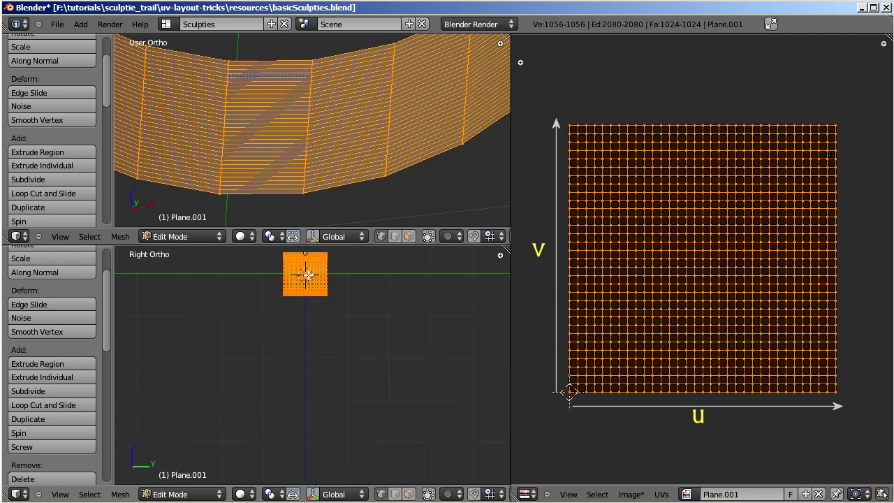
left_click(304, 334)
scroll(288, 143, "down", 8)
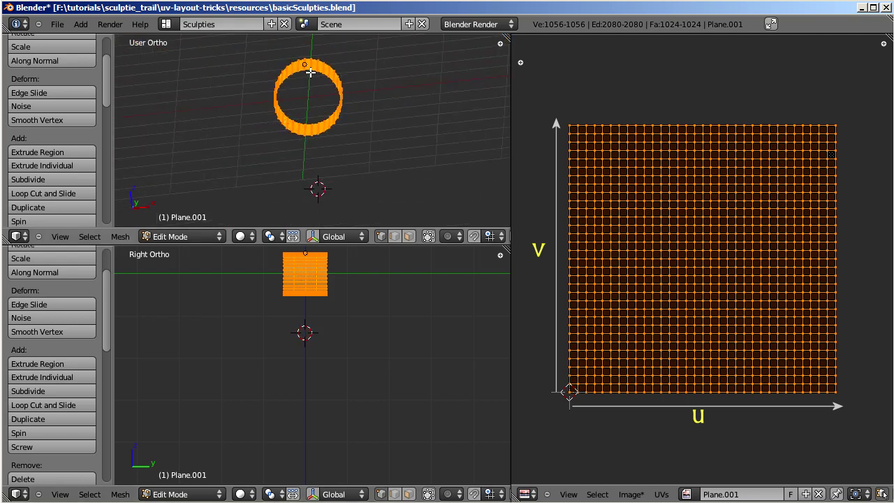
scroll(311, 75, "down", 3)
middle_click_drag(308, 98, 451, 266)
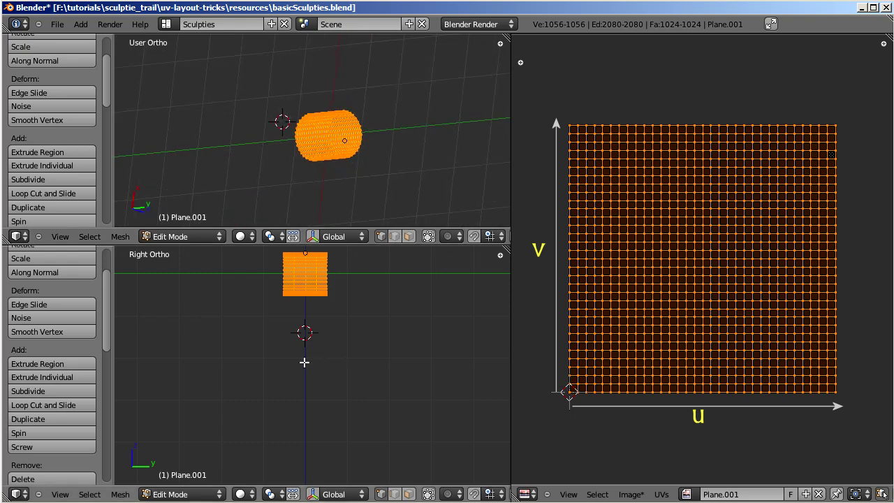
Warp the cylinder 360° around the 3D cursor into a torus
key("shift+w")
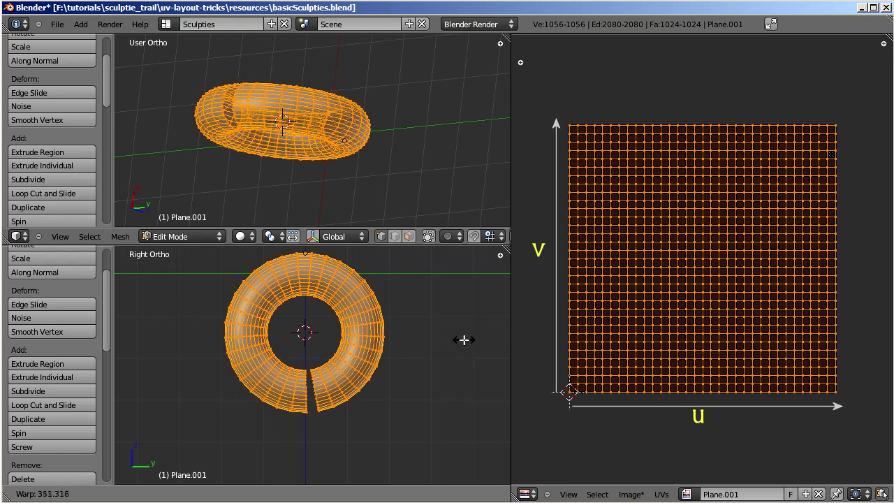
type("360")
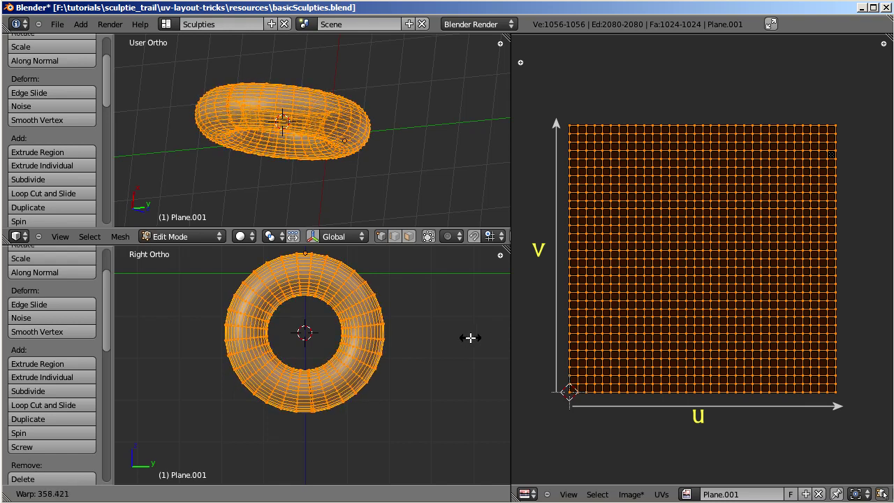
key("Return")
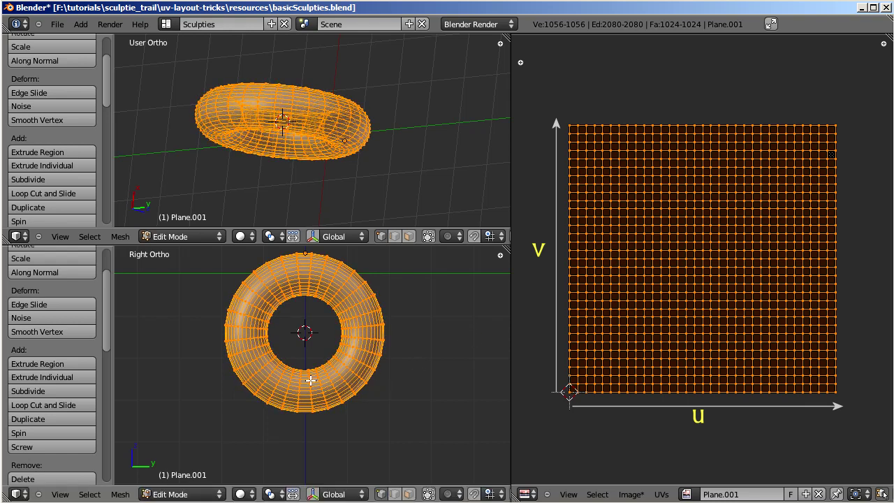
Box-select the torus seam, remove the 32 duplicate vertices, and return to Object Mode
key("a")
key("b")
left_click_drag(304, 361, 315, 422)
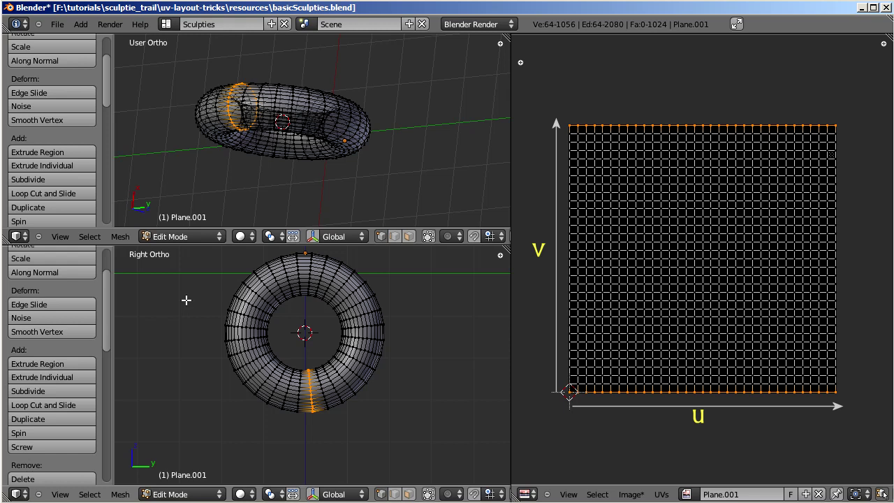
key("w")
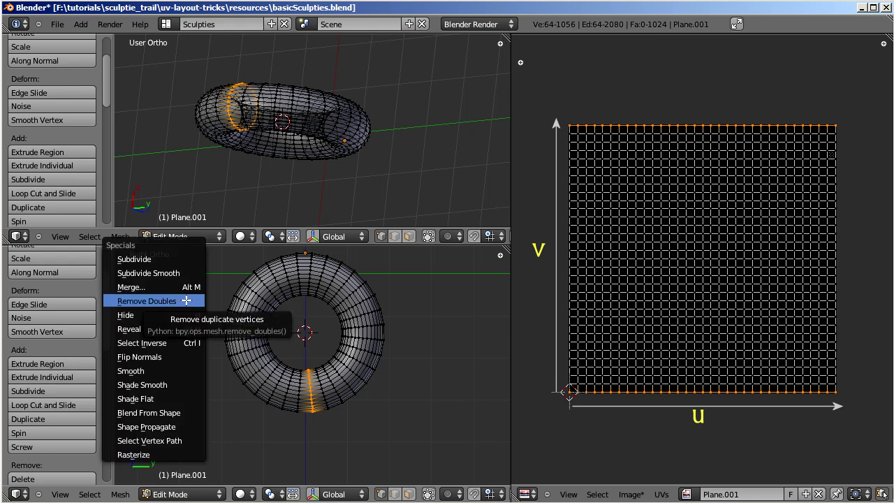
left_click(186, 300)
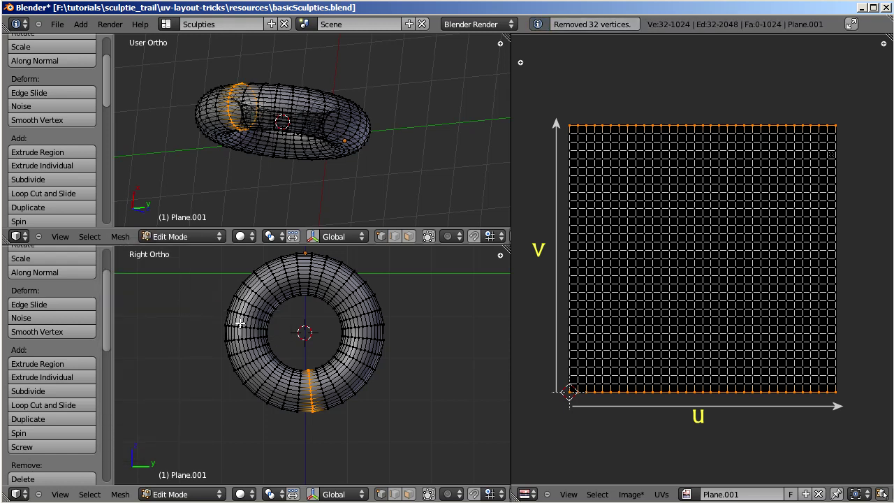
key("Tab")
middle_click_drag(242, 309, 655, 334)
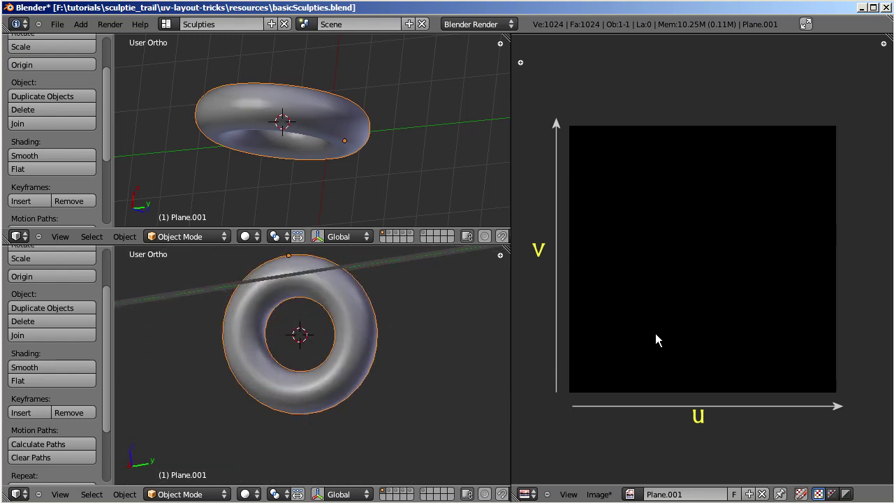
Show the Plane.004 cylinder's layer, select it and frame it from the top
left_click(398, 494)
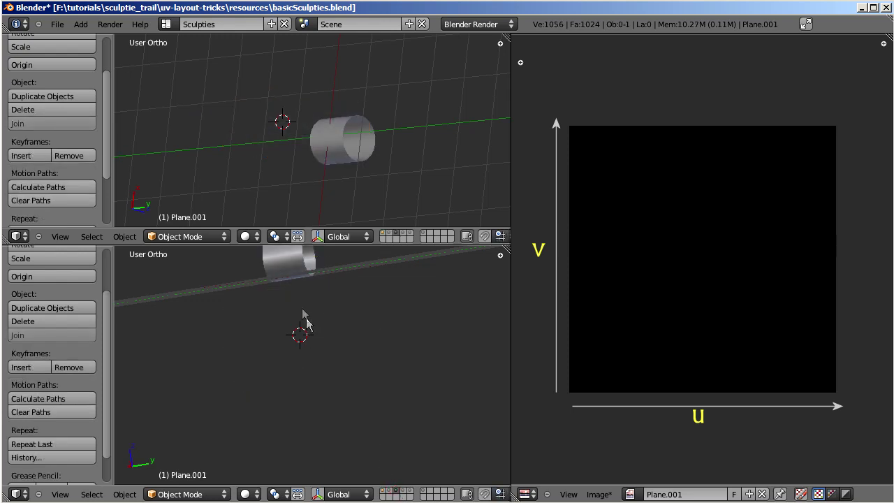
right_click(292, 268)
key("KP_Decimal")
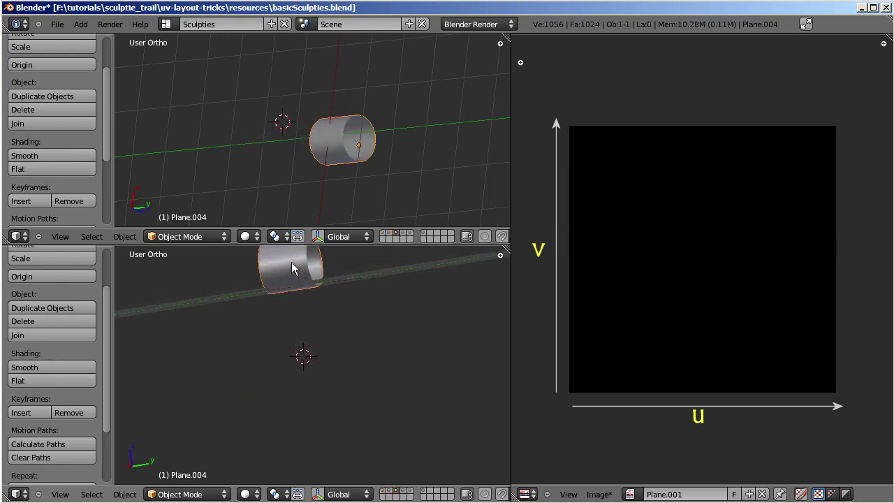
key("KP_7")
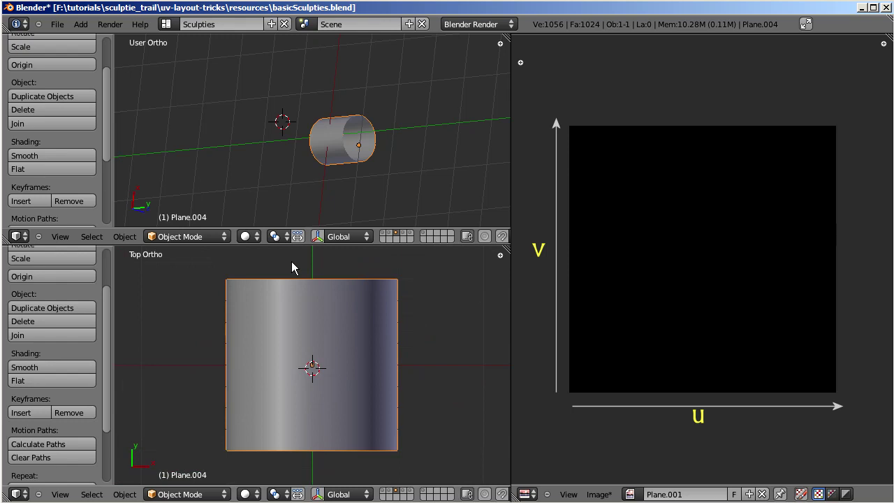
Scale the cylinder's end rings to 0 in X and Z, then select the whole mesh
key("Tab")
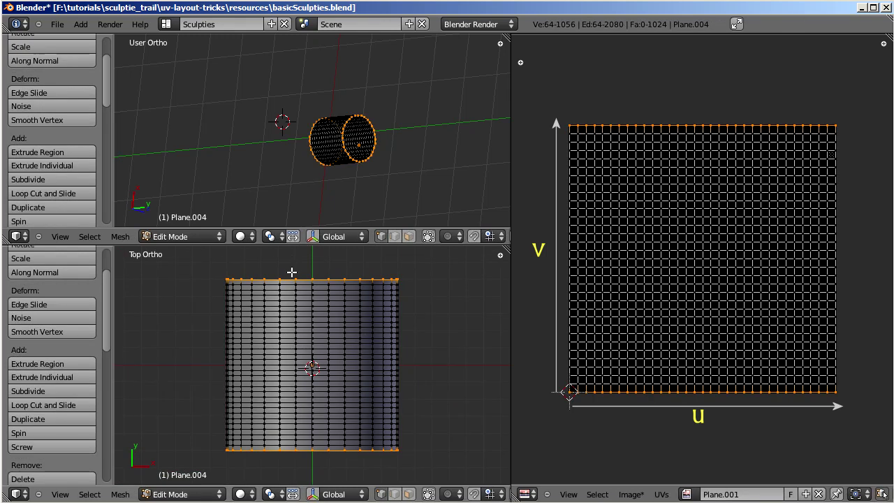
key("s")
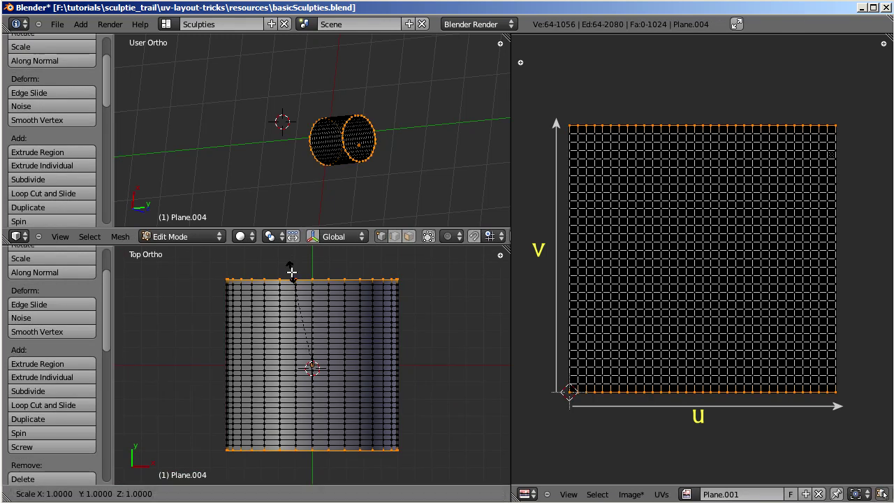
key("shift+y")
type("0| : 0| locking global Y")
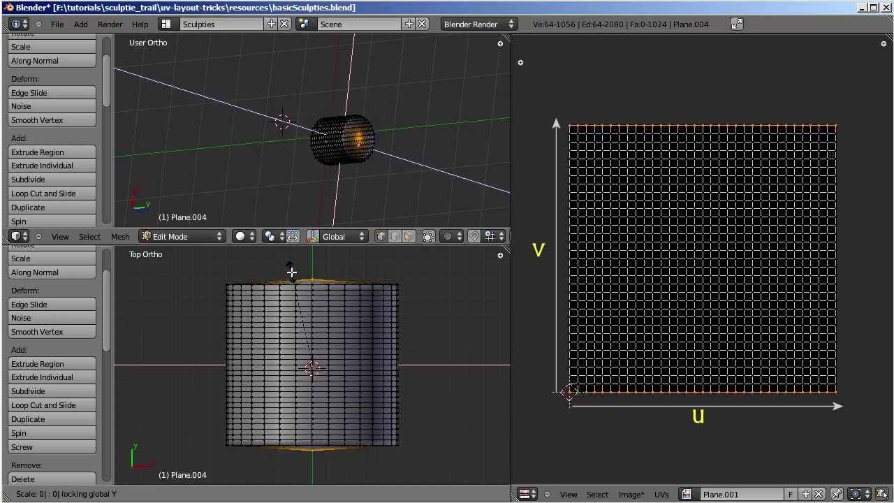
key("Return")
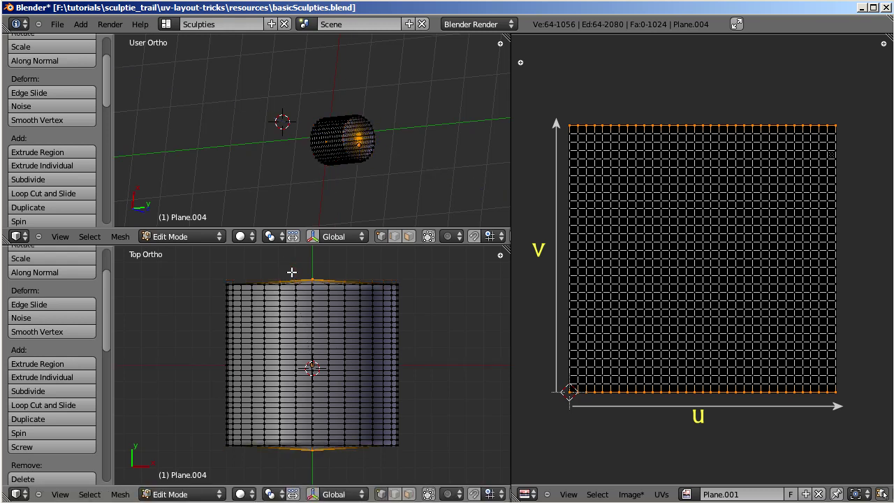
key("a")
key("a")
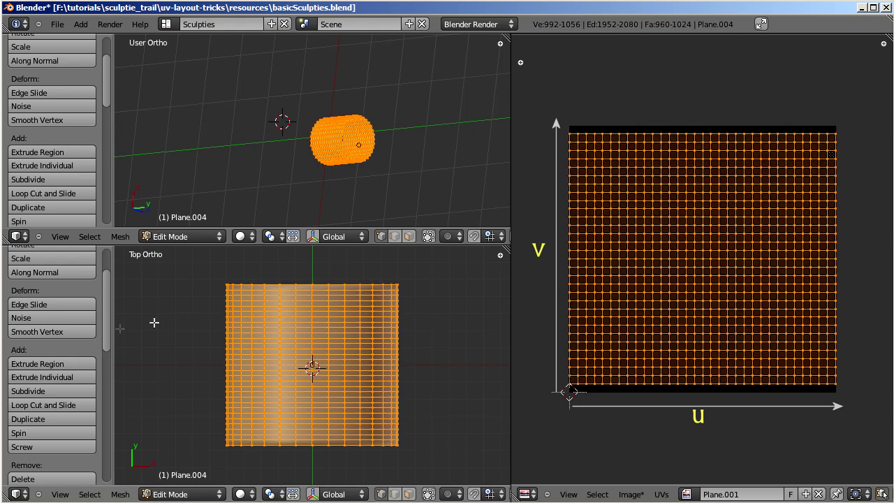
Apply Smooth Vertex eight times to round Plane.004 into a barrel shape
left_click(37, 331)
left_click(37, 331)
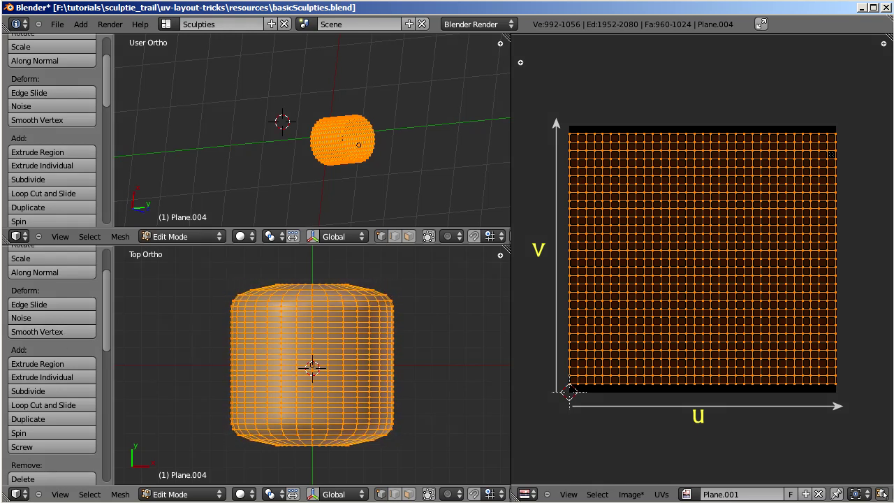
left_click(37, 331)
left_click(37, 332)
left_click(37, 332)
left_click(37, 332)
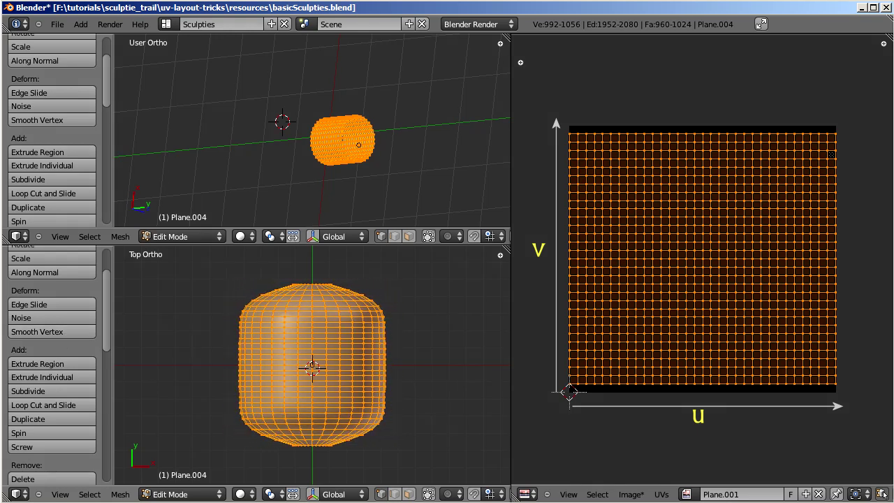
left_click(37, 331)
left_click(37, 332)
Select all vertices and apply To Sphere at factor 1.0
key("a")
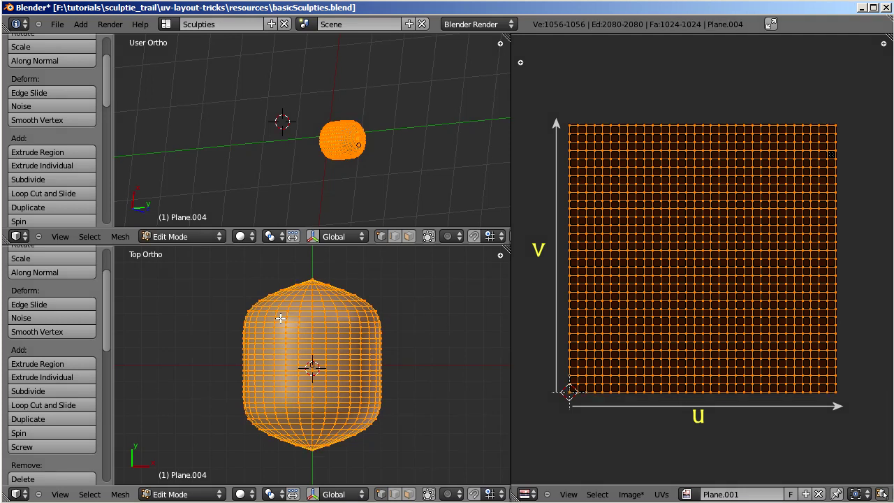
left_click(120, 494)
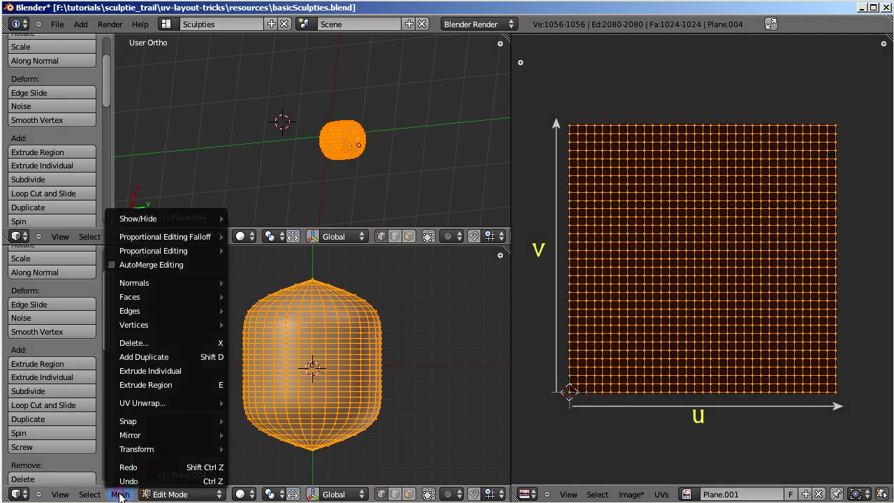
mouse_move(160, 454)
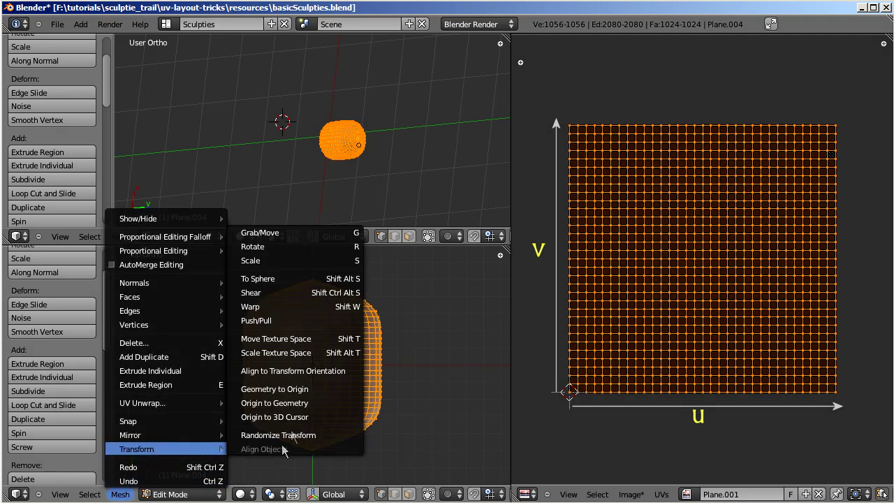
left_click(307, 279)
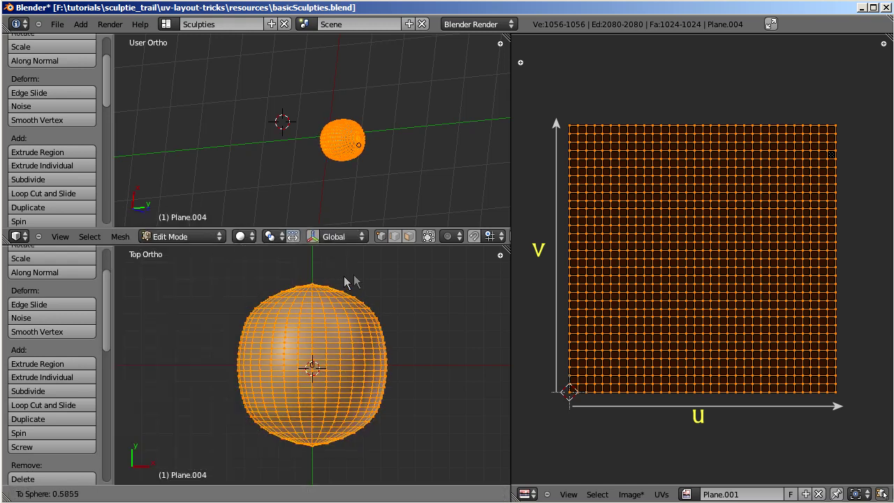
mouse_move(497, 225)
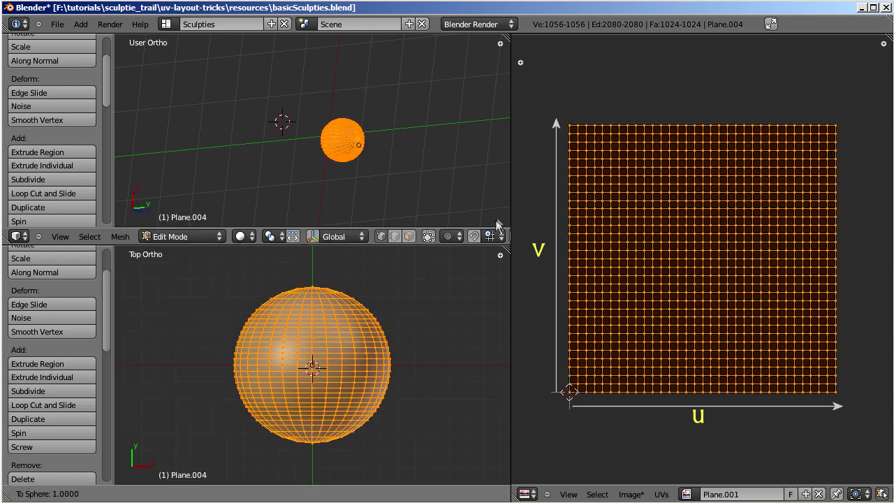
left_click(503, 199)
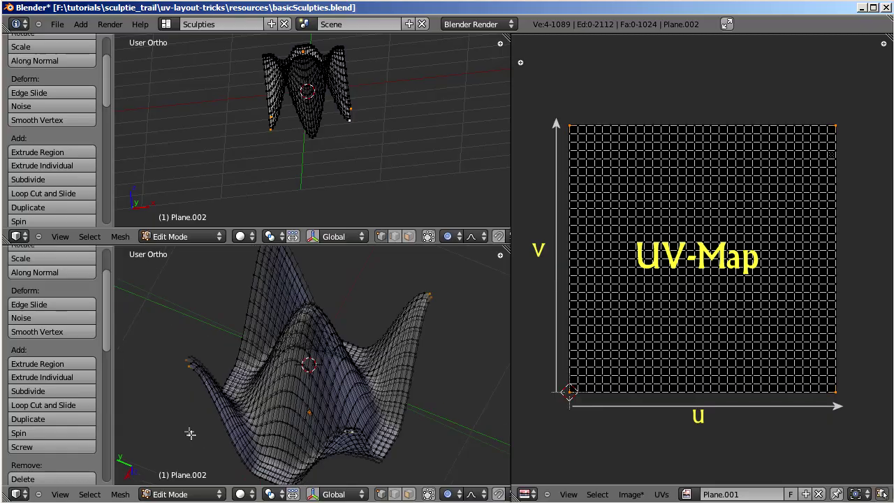
Orbit the sculpted mesh briefly, then switch to Top view
middle_click_drag(173, 409, 171, 399)
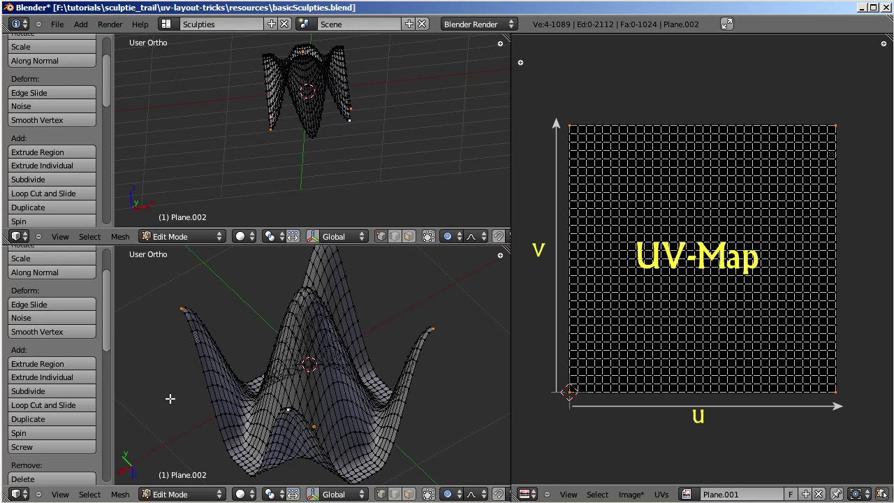
key("KP_7")
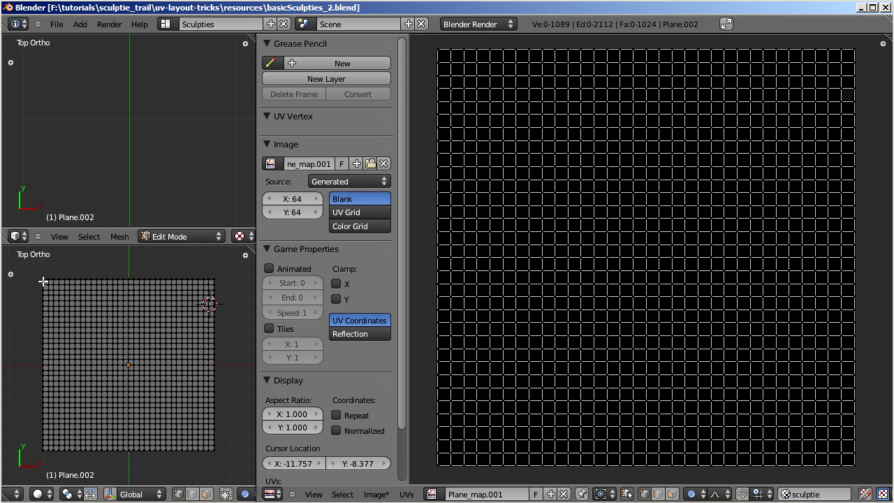
Pick several top-edge vertices of the 32×32 plane, then select every vertex of the plane
right_click(43, 280)
right_click(47, 279, "shift")
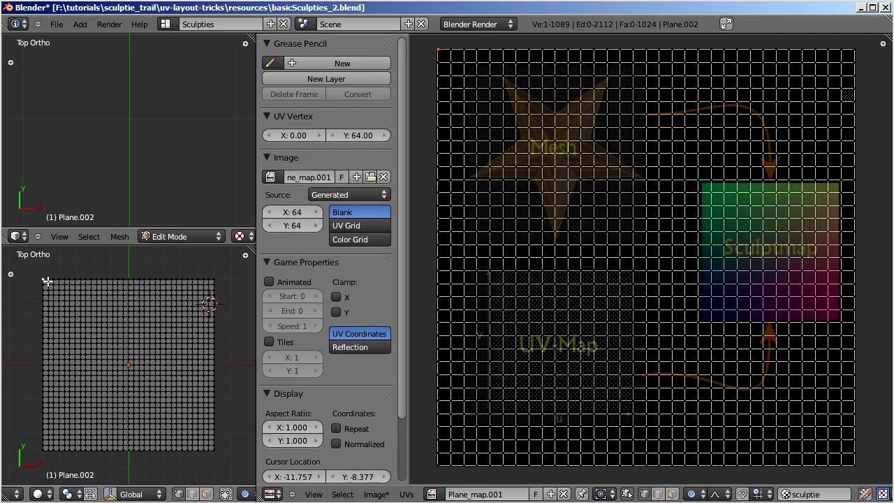
right_click(48, 279, "shift")
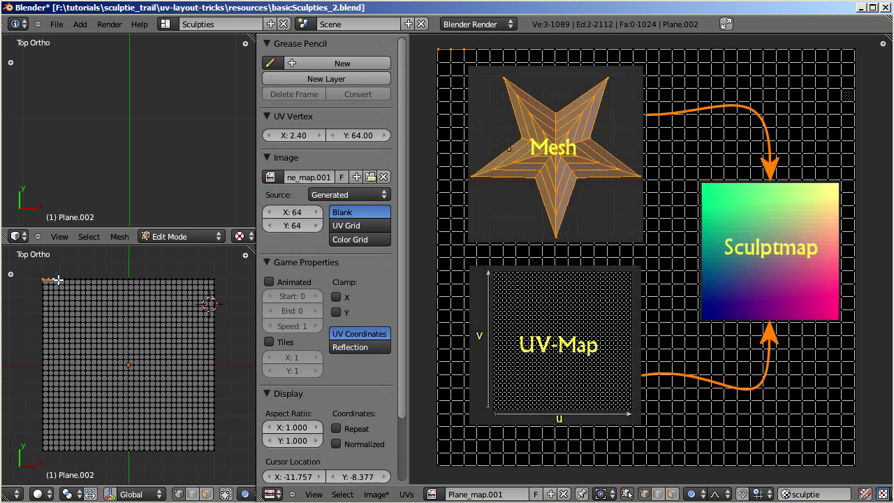
right_click(60, 280, "shift")
right_click(74, 280, "shift")
key("a")
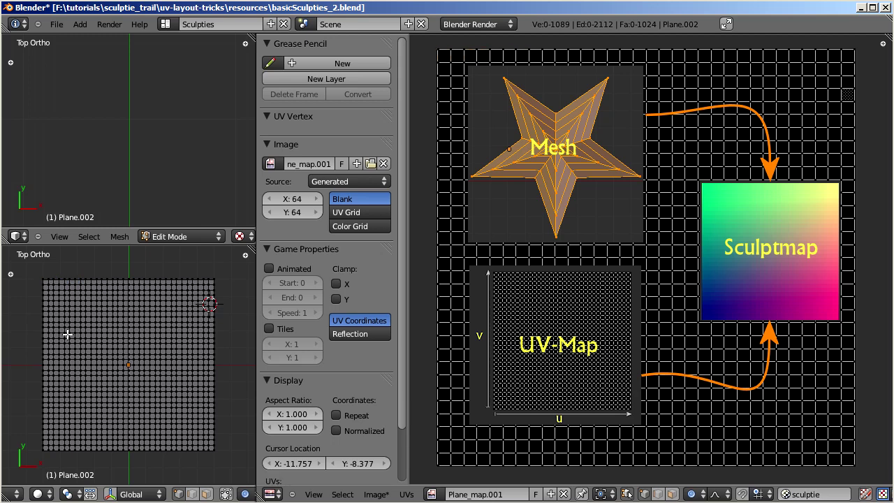
key("a")
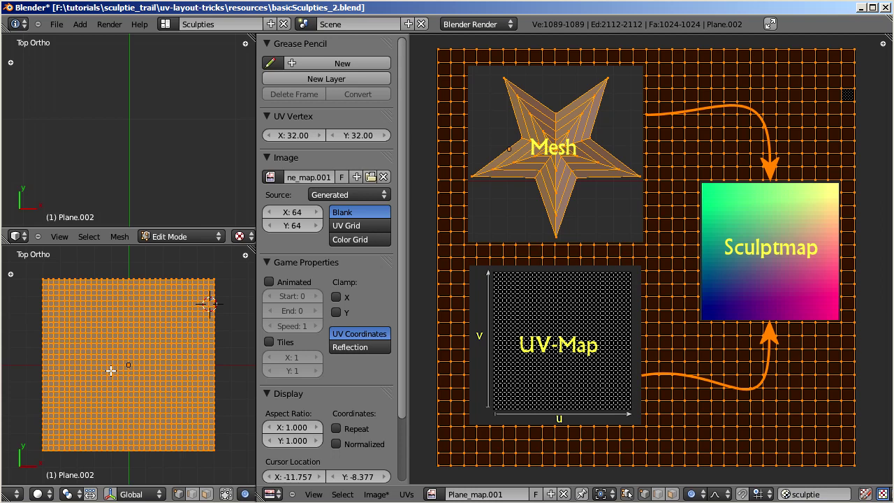
Bake the sculpt map into the 64×64 image, then deselect all UV vertices
left_click(377, 494)
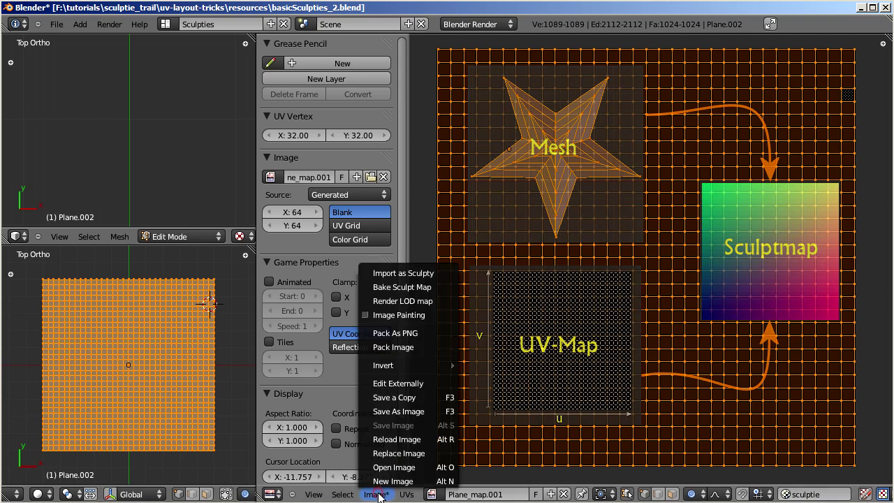
left_click(395, 287)
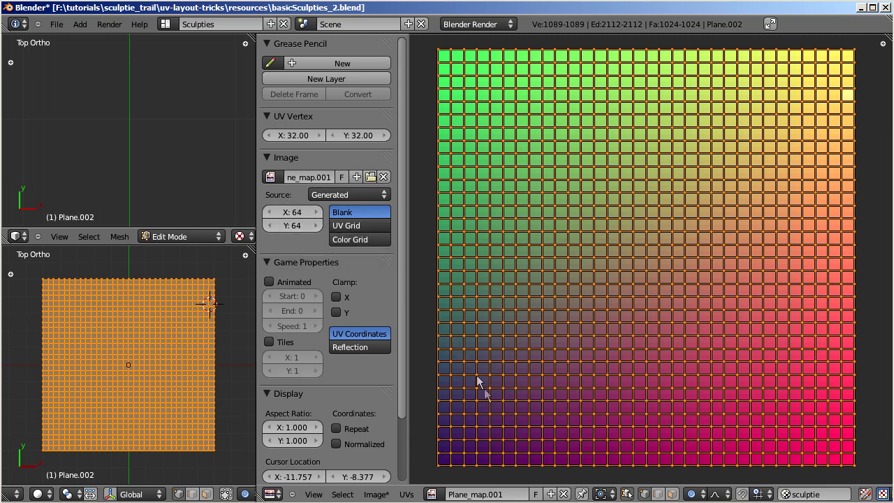
key("a")
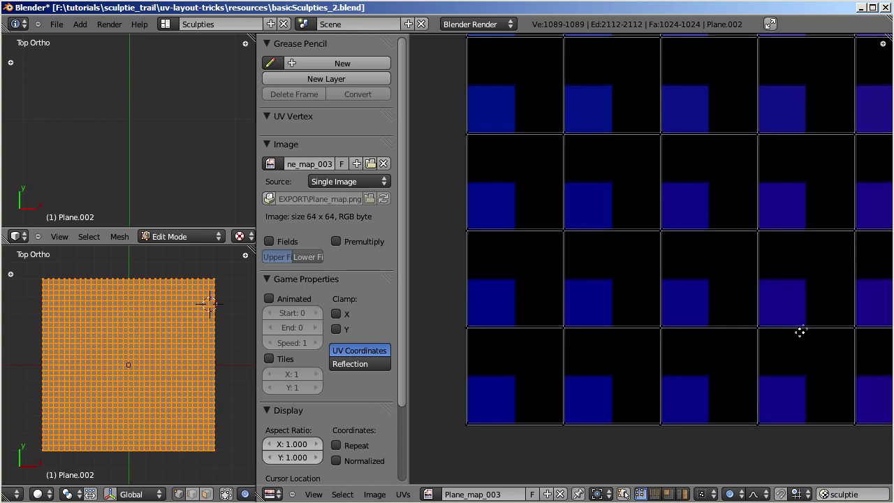
Pan and zoom toward the image's top-right corner to inspect its filled last pixel row and column
middle_click_drag(801, 331, 647, 464)
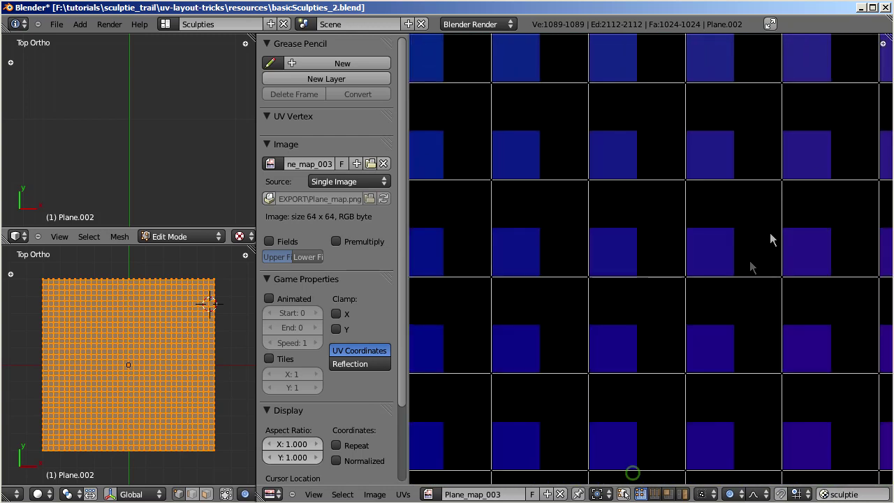
middle_click_drag(814, 160, 612, 361)
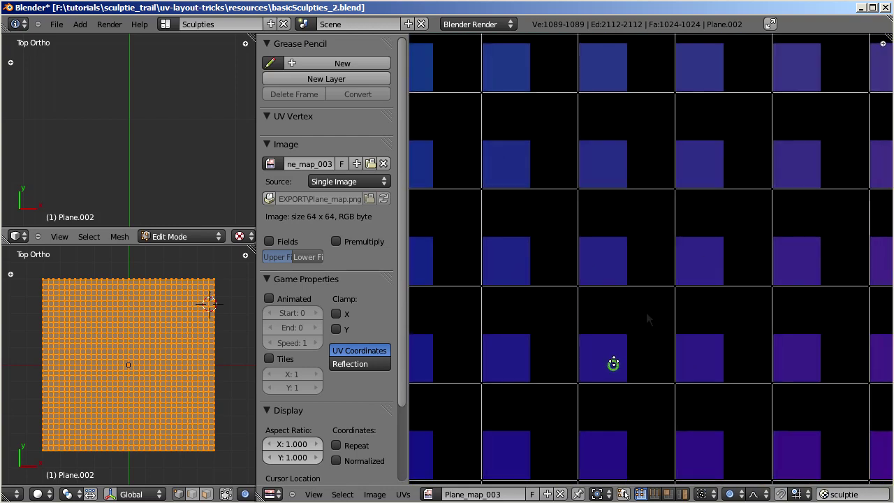
middle_click_drag(799, 99, 417, 472)
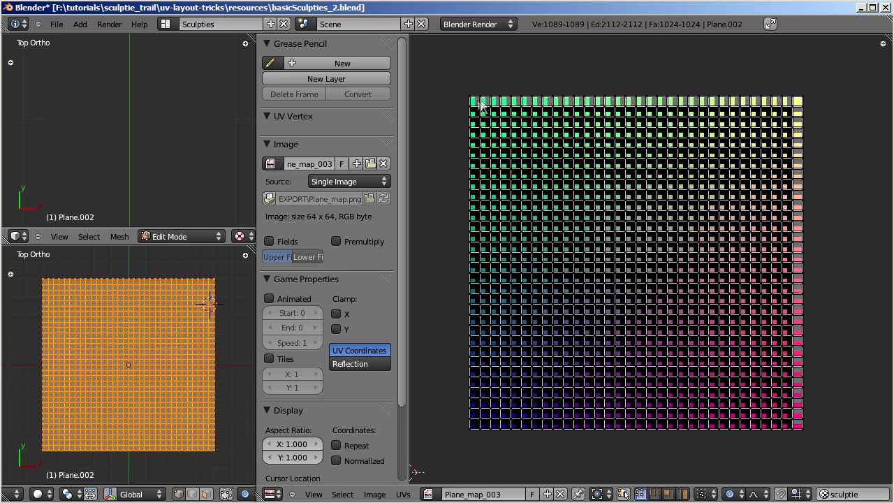
scroll(560, 202, "up", 10)
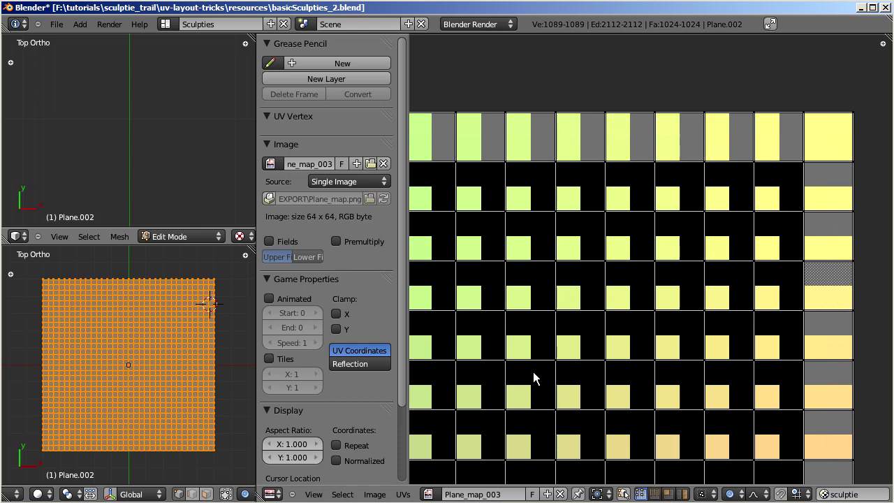
Fit the whole sculpt map image into the UV editor view
key("Home")
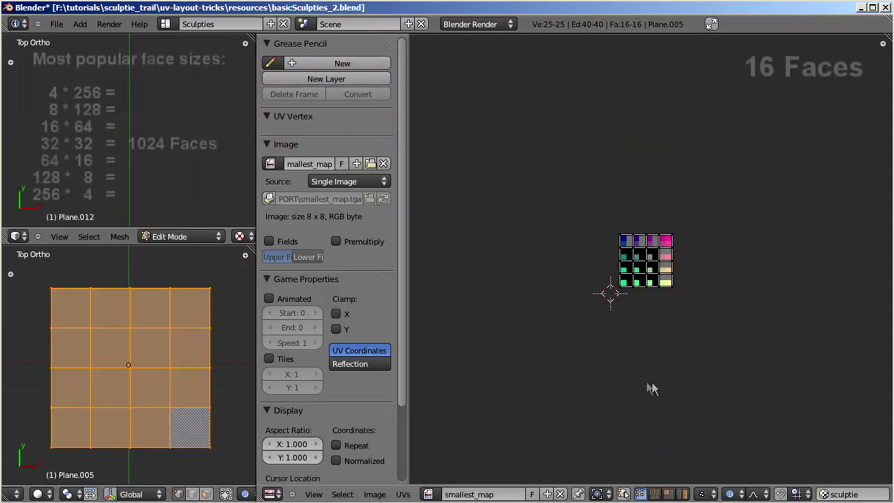
Zoom into the 8×8 smallest_map image to show each face's 2×2 pixel block
scroll(650, 382, "up", 4)
scroll(650, 382, "up", 2)
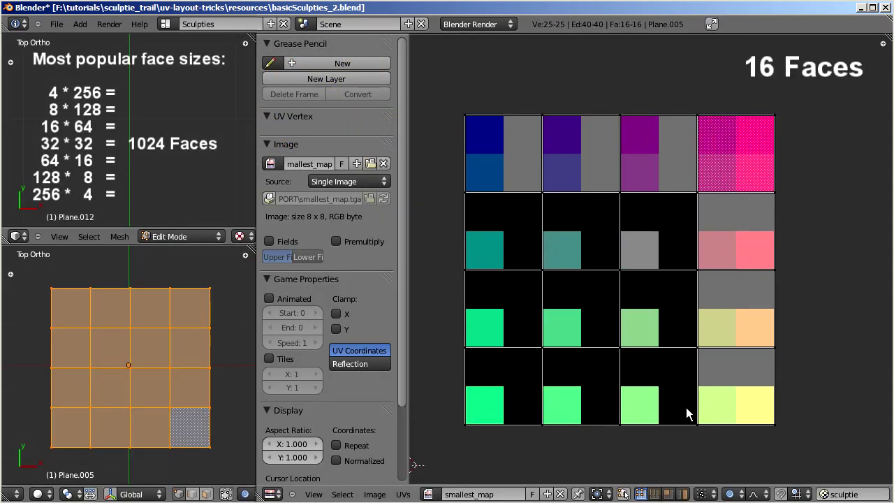